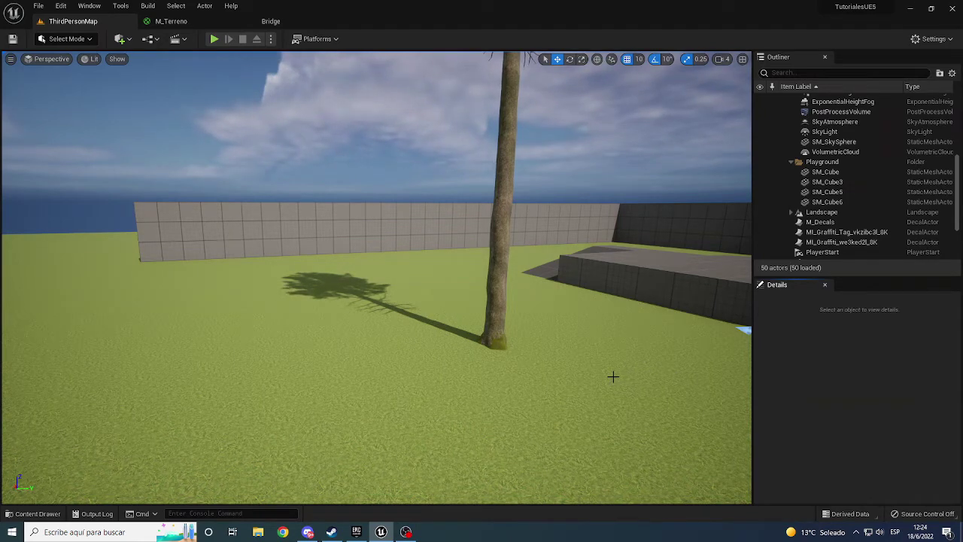
- Fly the camera around the tree, then bring up the PN_interactiveSpruceForest half/high spruce meshes
{"action": "right_click_drag", "start_coordinate": [612, 376], "coordinate": [612, 376]}
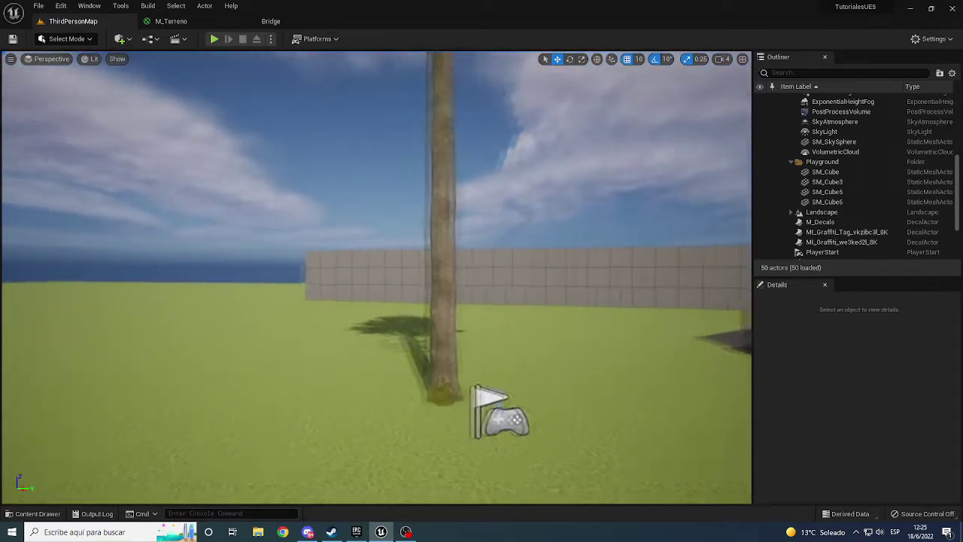
{"action": "right_click_drag", "start_coordinate": [612, 376], "coordinate": [612, 376]}
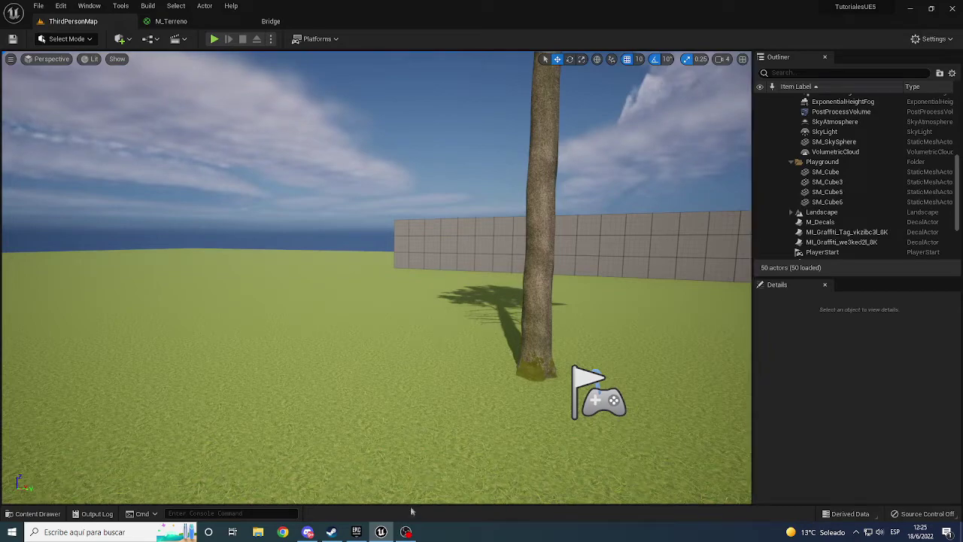
{"action": "key", "text": "ctrl+space"}
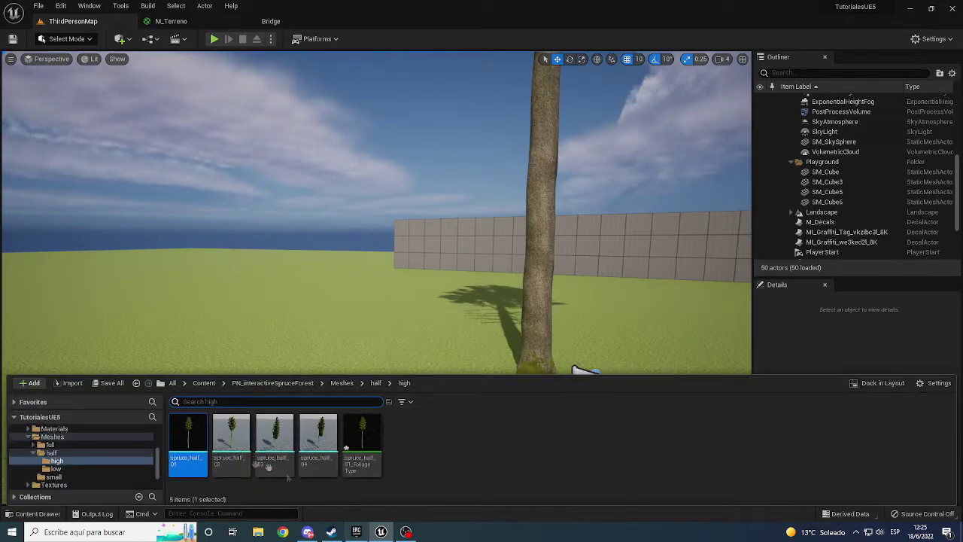
{"action": "left_click", "coordinate": [358, 532]}
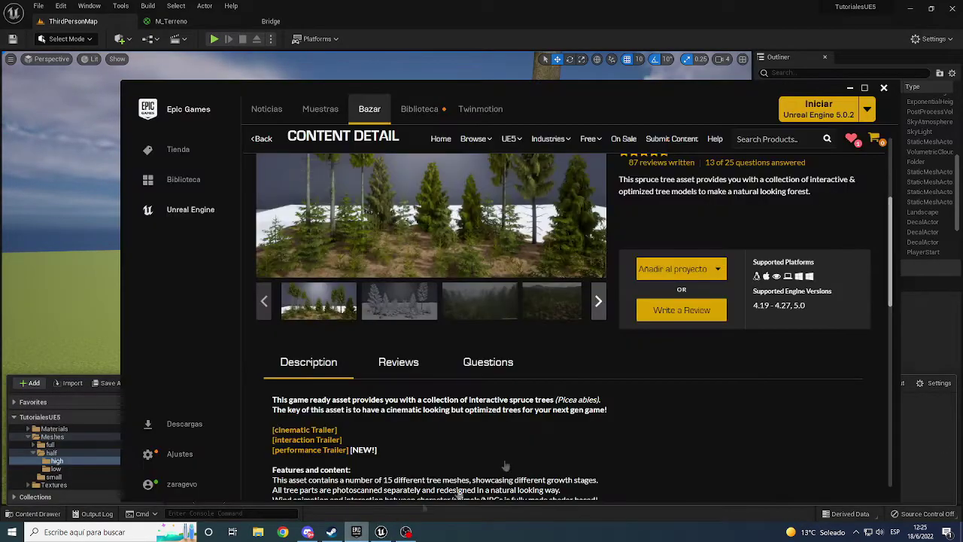
{"action": "scroll", "coordinate": [524, 323], "scroll_direction": "up", "scroll_amount": 3}
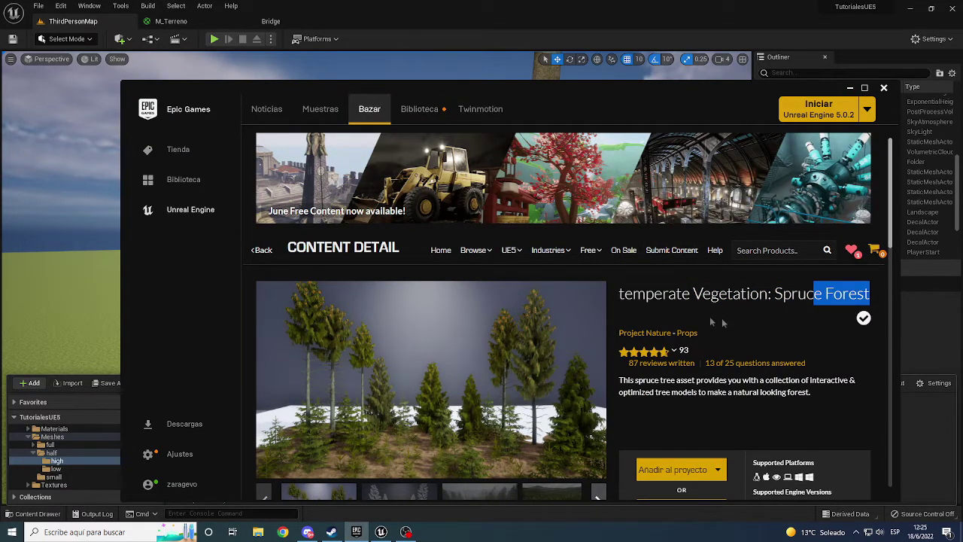
{"action": "scroll", "coordinate": [500, 350], "scroll_direction": "down", "scroll_amount": 1}
{"action": "scroll", "coordinate": [515, 350], "scroll_direction": "up", "scroll_amount": 1}
{"action": "scroll", "coordinate": [514, 350], "scroll_direction": "down", "scroll_amount": 1}
{"action": "left_click", "coordinate": [361, 534]}
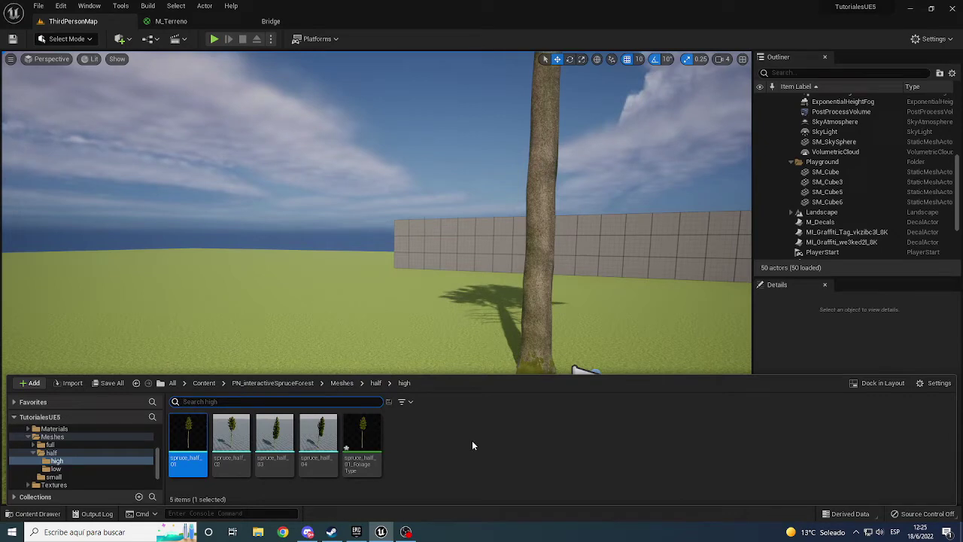
- Hide the Content Drawer, play-test by walking the character around the tree, then stop and reopen it
{"action": "key", "text": "ctrl+space"}
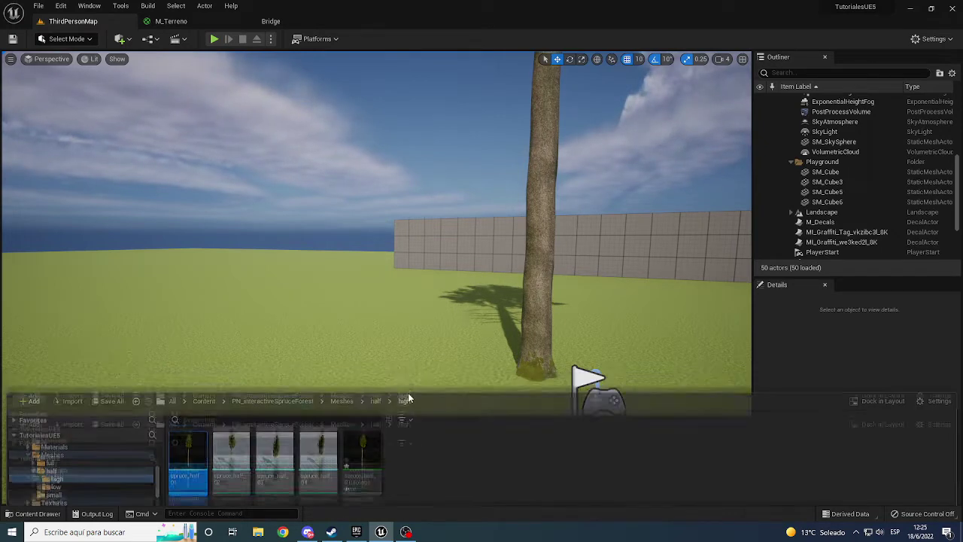
{"action": "key", "text": "alt+p"}
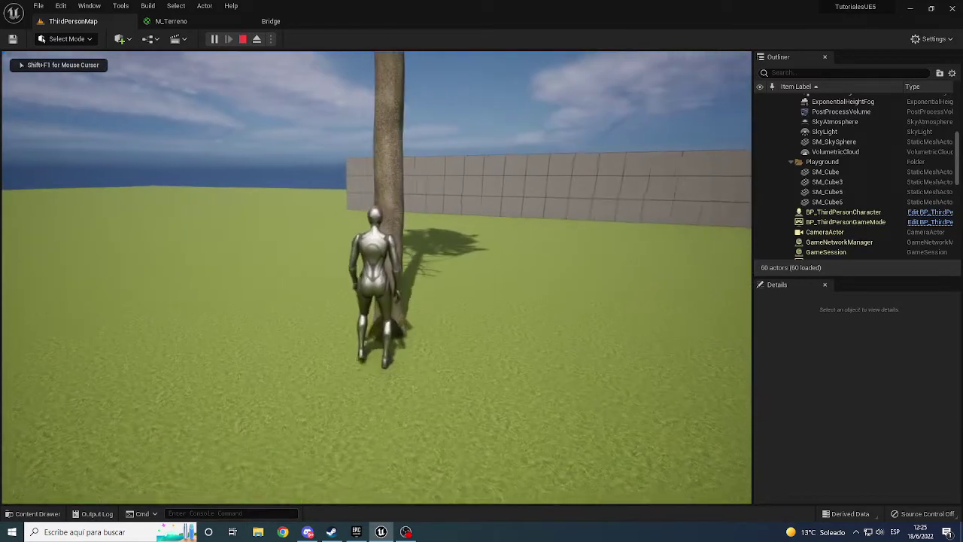
{"action": "key", "text": "w"}
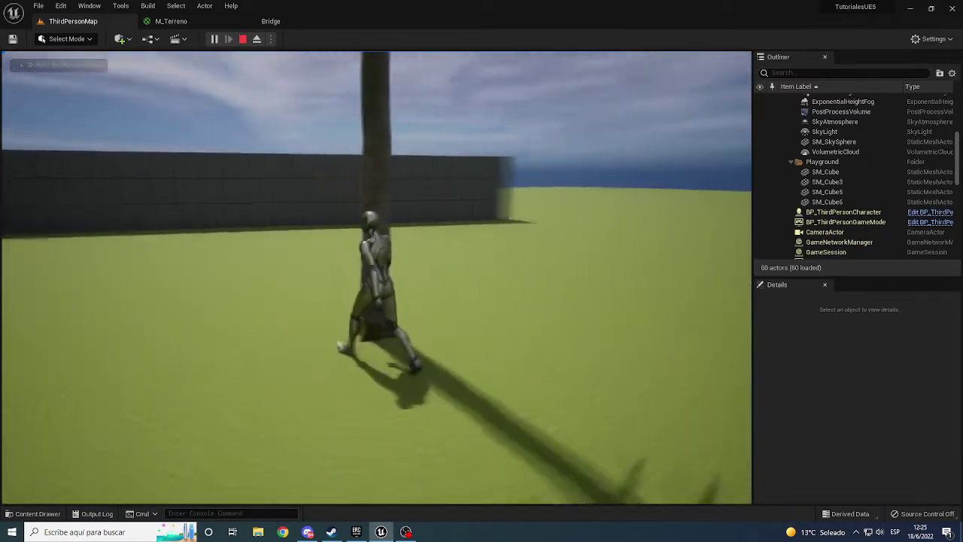
{"action": "key", "text": "w"}
{"action": "key", "text": "w"}
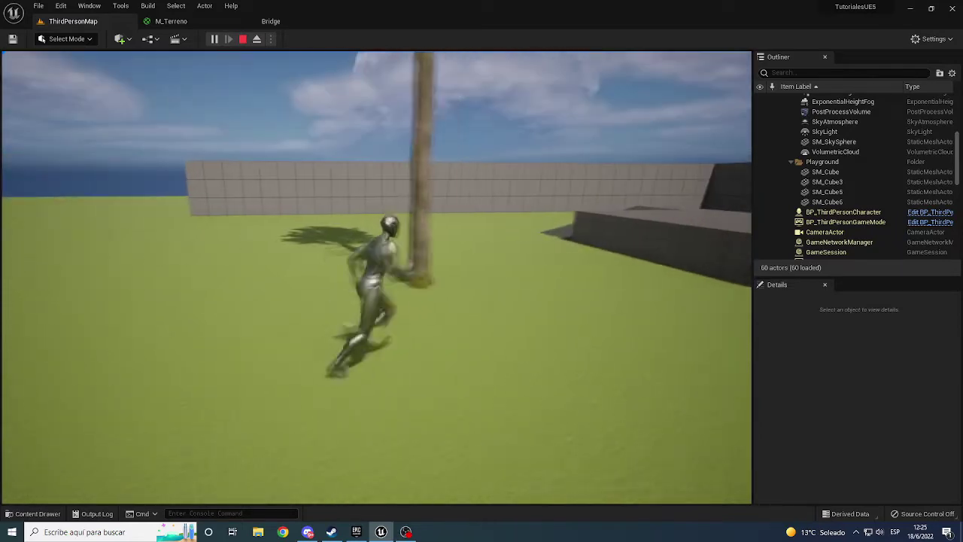
{"action": "key", "text": "Escape"}
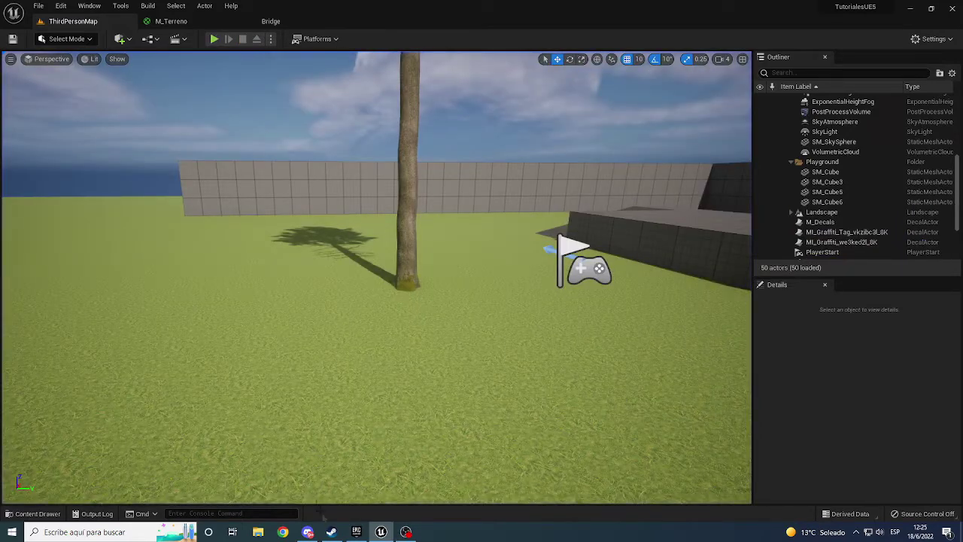
{"action": "key", "text": "ctrl+space"}
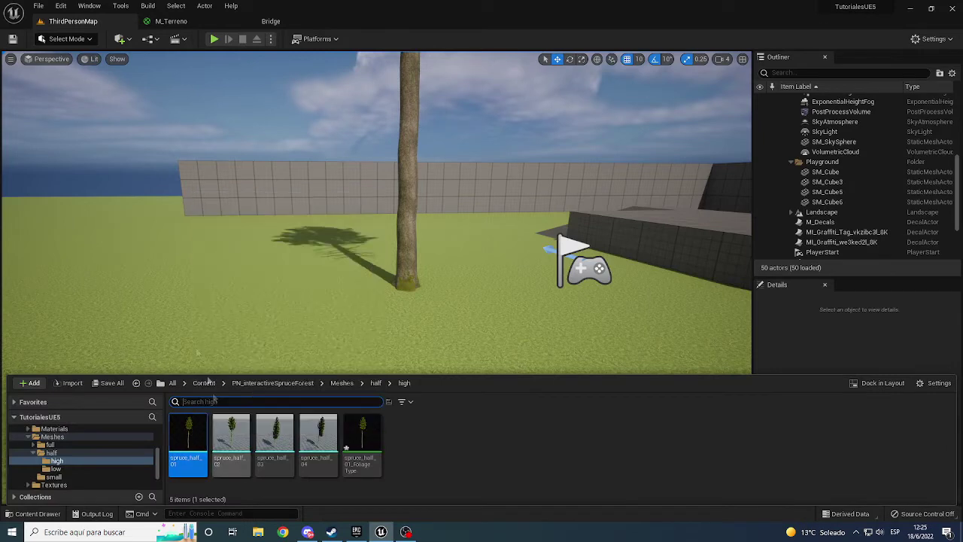
- In Foliage mode, paint one spruce_half_01_FoliageType tree beside the existing tree and start a play test
{"action": "left_click", "coordinate": [64, 39]}
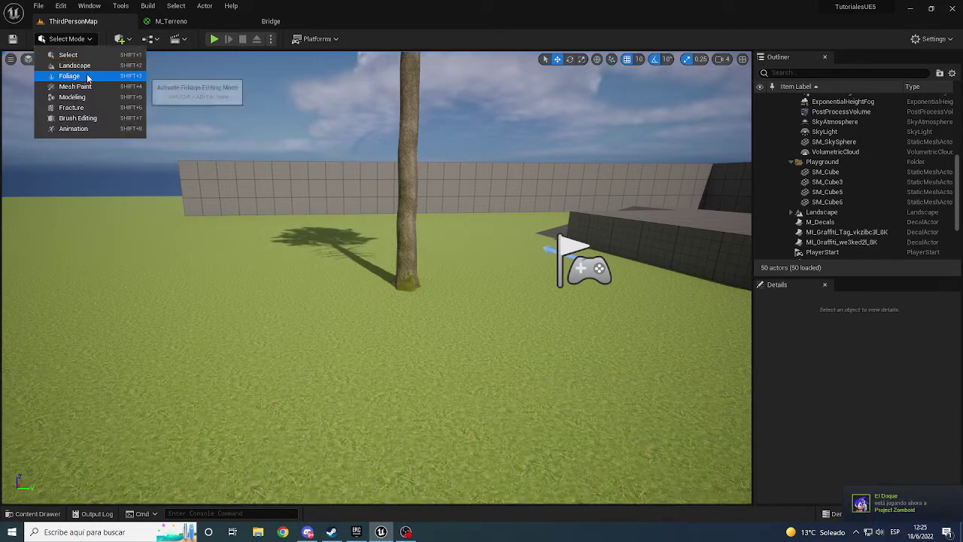
{"action": "left_click", "coordinate": [87, 78]}
{"action": "left_click", "coordinate": [19, 314]}
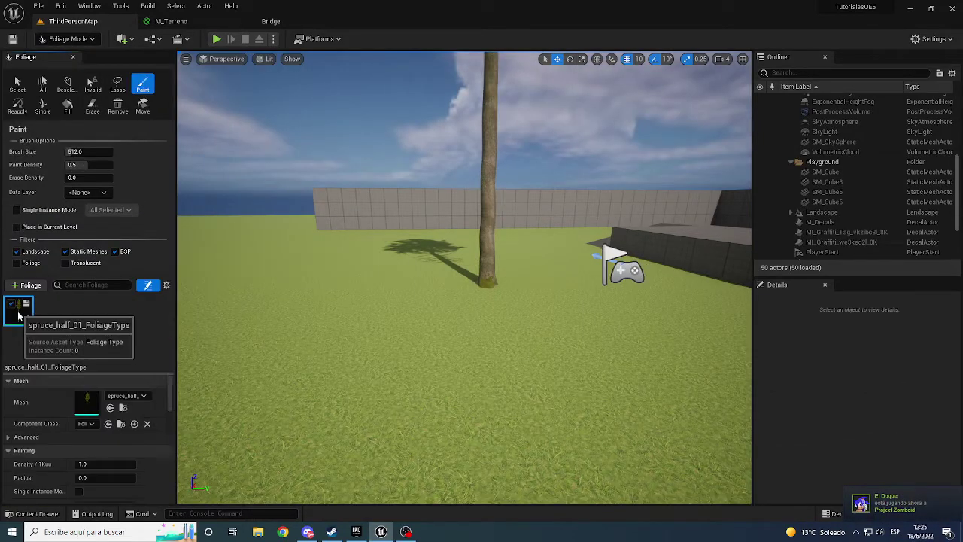
{"action": "right_click_drag", "start_coordinate": [212, 317], "coordinate": [478, 249]}
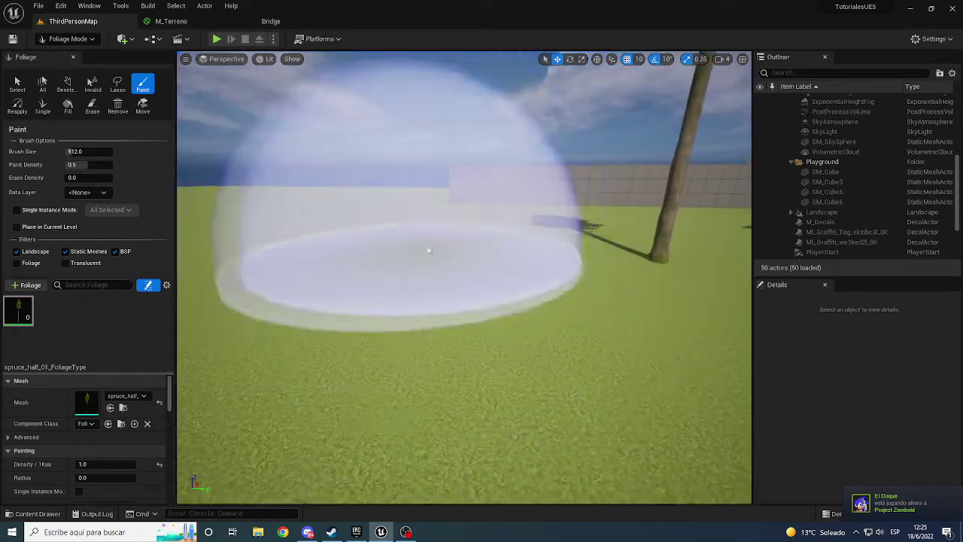
{"action": "left_click", "coordinate": [479, 249]}
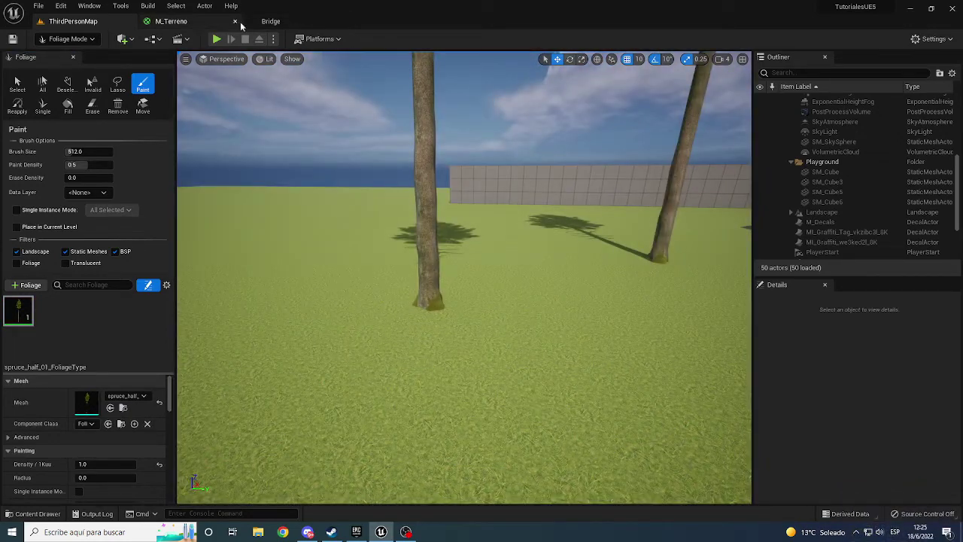
{"action": "key", "text": "alt+p"}
{"action": "key", "text": "w"}
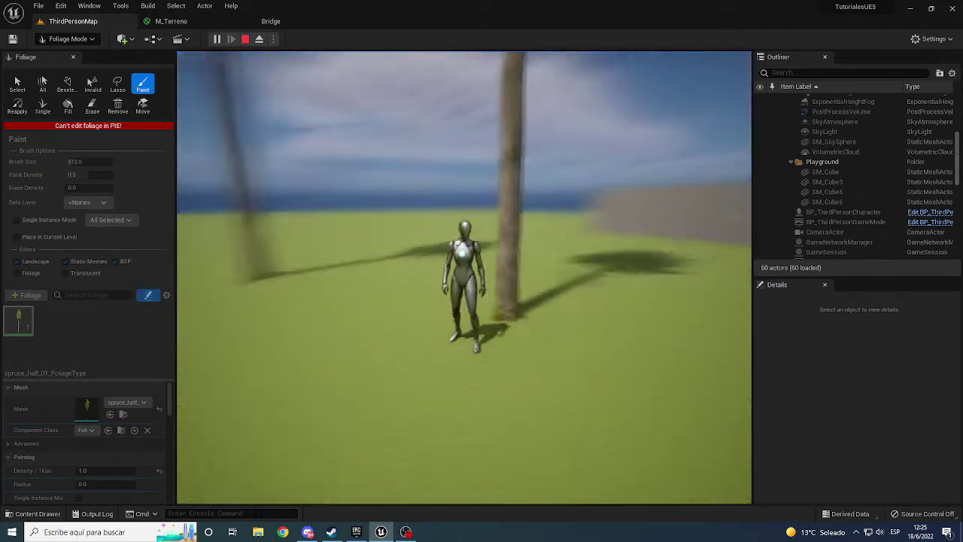
{"action": "key", "text": "w"}
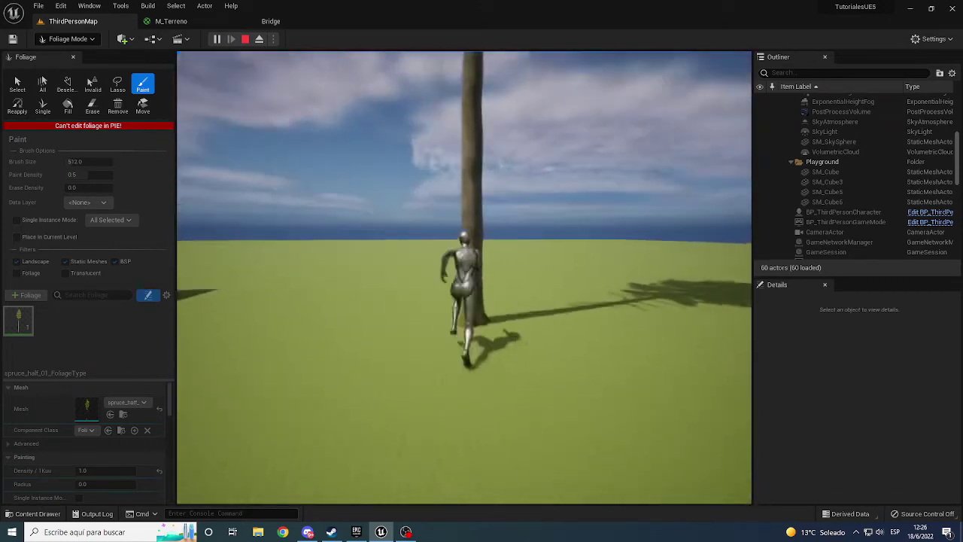
{"action": "key", "text": "Escape"}
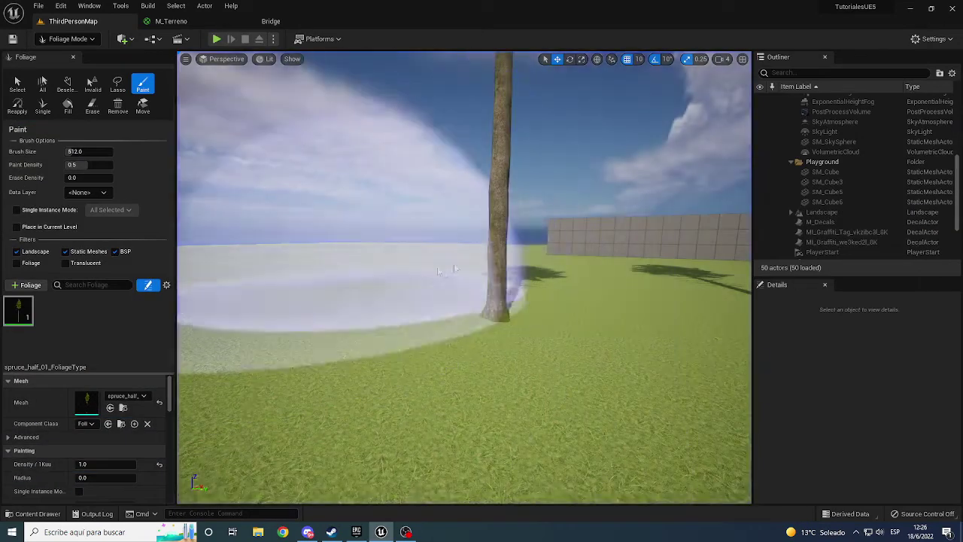
- Undo the painted spruce and reselect spruce_half_01_FoliageType, now showing 0 instances
{"action": "right_click_drag", "start_coordinate": [491, 291], "coordinate": [434, 382]}
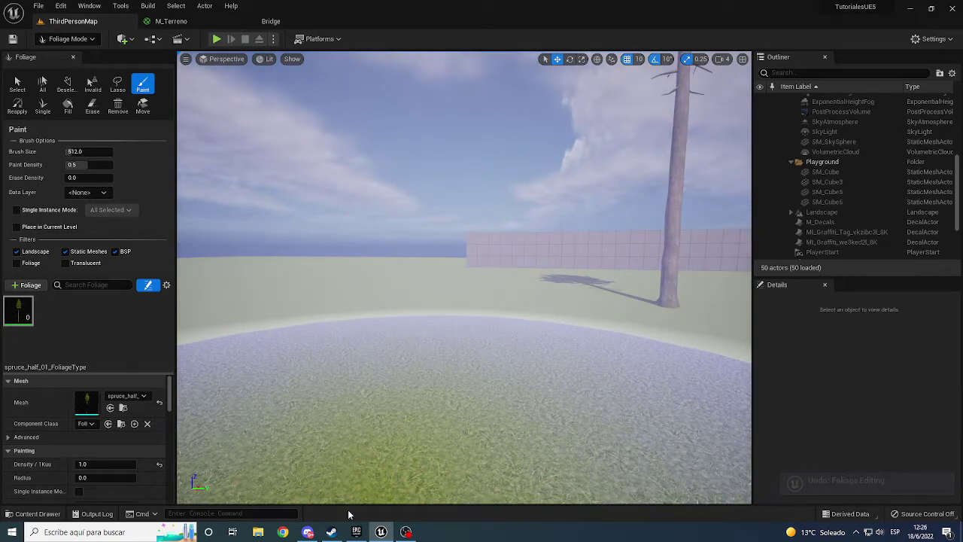
{"action": "key", "text": "ctrl+space"}
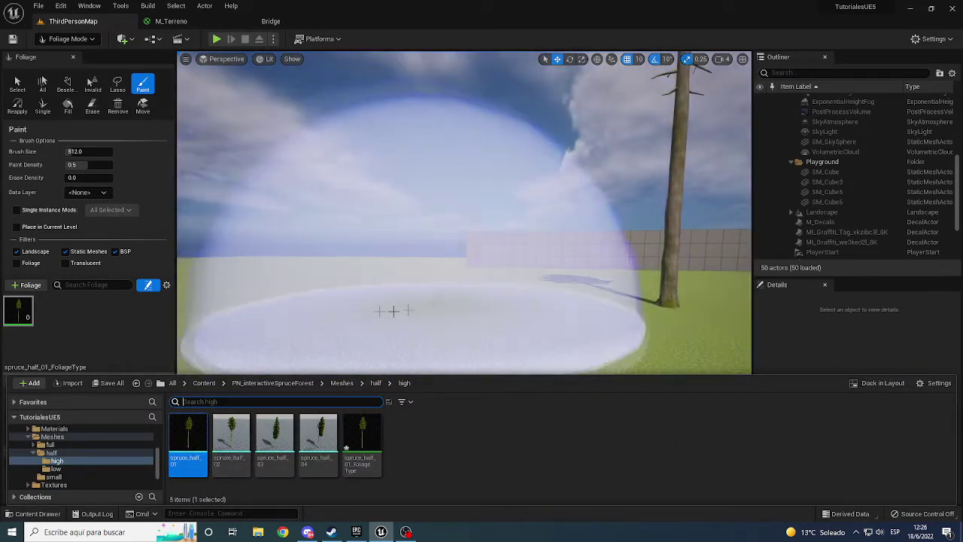
{"action": "left_click", "coordinate": [18, 315]}
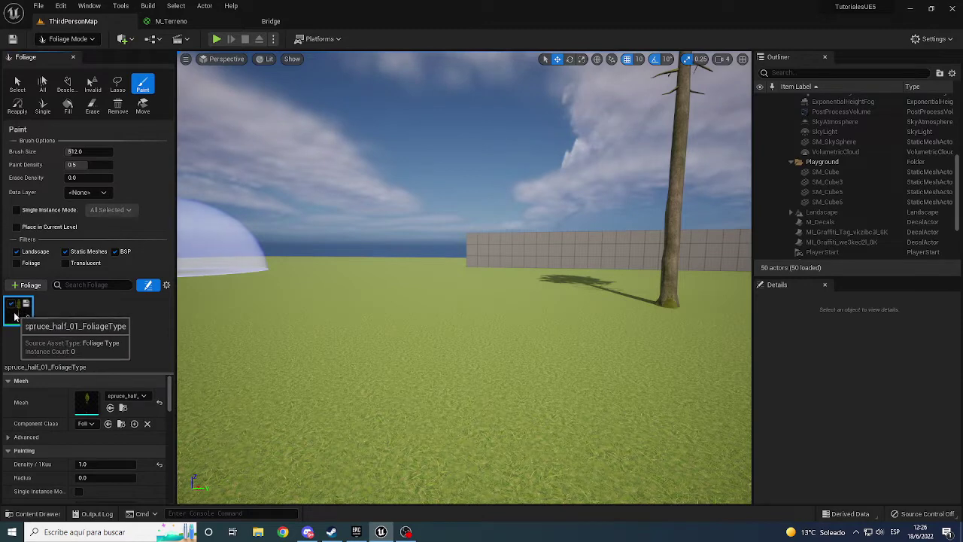
- Change the spruce foliage type's Collision Presets from NoCollision to BlockAll
{"action": "scroll", "coordinate": [108, 427], "scroll_direction": "down", "scroll_amount": 2}
{"action": "scroll", "coordinate": [108, 427], "scroll_direction": "down", "scroll_amount": 2}
{"action": "left_click_drag", "start_coordinate": [87, 369], "coordinate": [94, 331]}
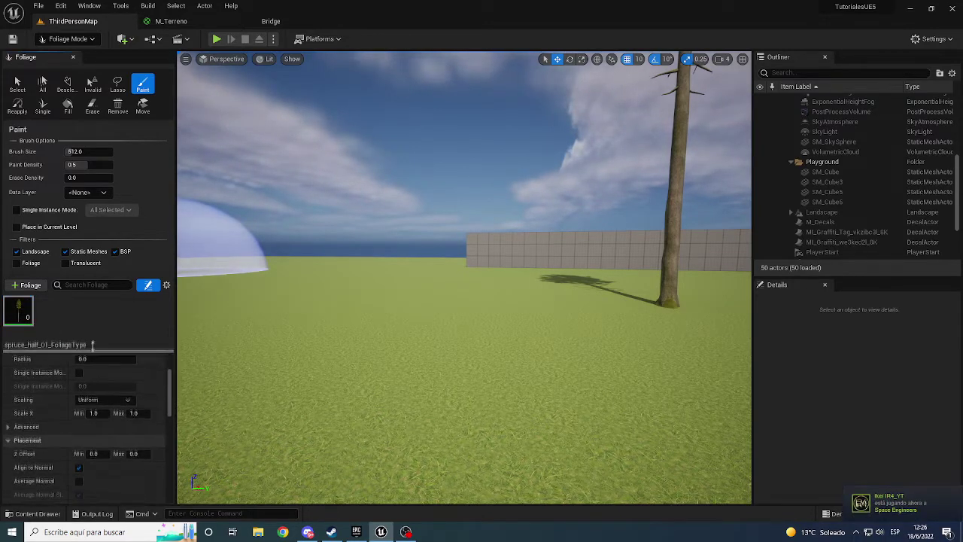
{"action": "scroll", "coordinate": [112, 397], "scroll_direction": "down", "scroll_amount": 2}
{"action": "scroll", "coordinate": [112, 398], "scroll_direction": "down", "scroll_amount": 2}
{"action": "scroll", "coordinate": [111, 398], "scroll_direction": "down", "scroll_amount": 2}
{"action": "scroll", "coordinate": [111, 401], "scroll_direction": "down", "scroll_amount": 2}
{"action": "scroll", "coordinate": [111, 401], "scroll_direction": "down", "scroll_amount": 2}
{"action": "scroll", "coordinate": [115, 398], "scroll_direction": "down", "scroll_amount": 2}
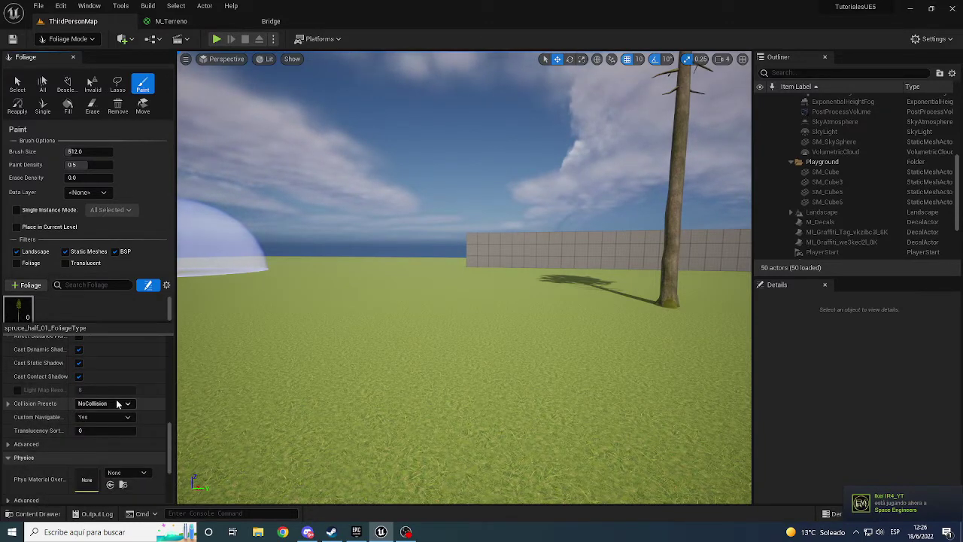
{"action": "scroll", "coordinate": [115, 399], "scroll_direction": "down", "scroll_amount": 2}
{"action": "scroll", "coordinate": [115, 400], "scroll_direction": "up", "scroll_amount": 1}
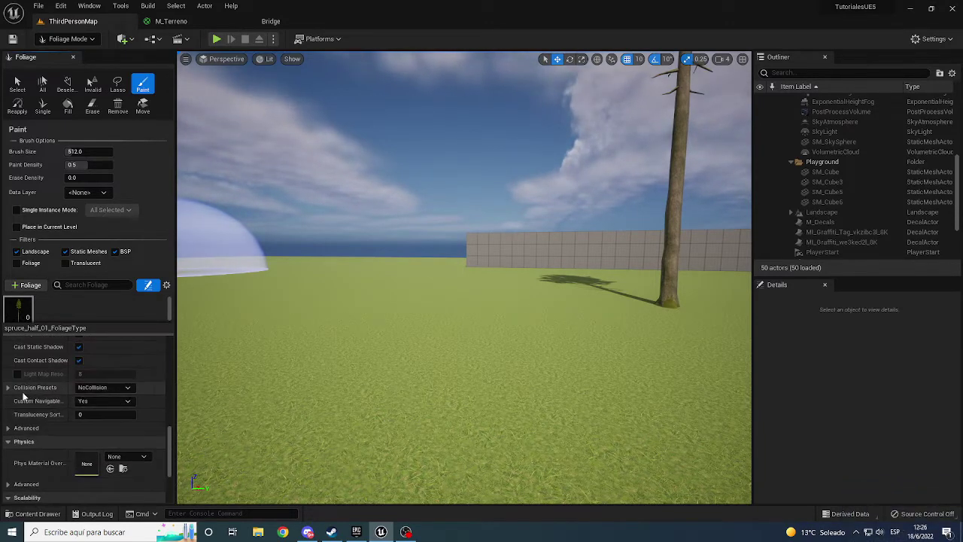
{"action": "left_click", "coordinate": [84, 391]}
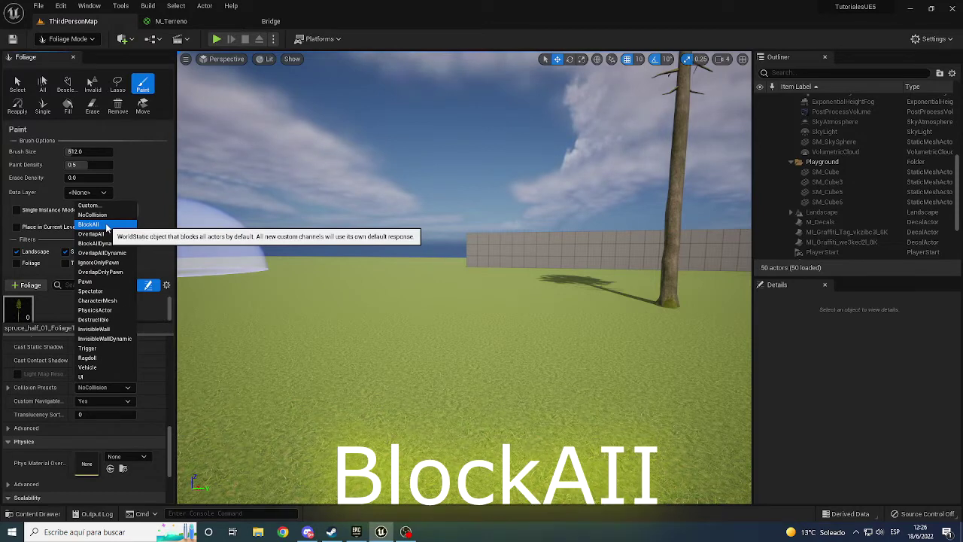
{"action": "left_click", "coordinate": [105, 224]}
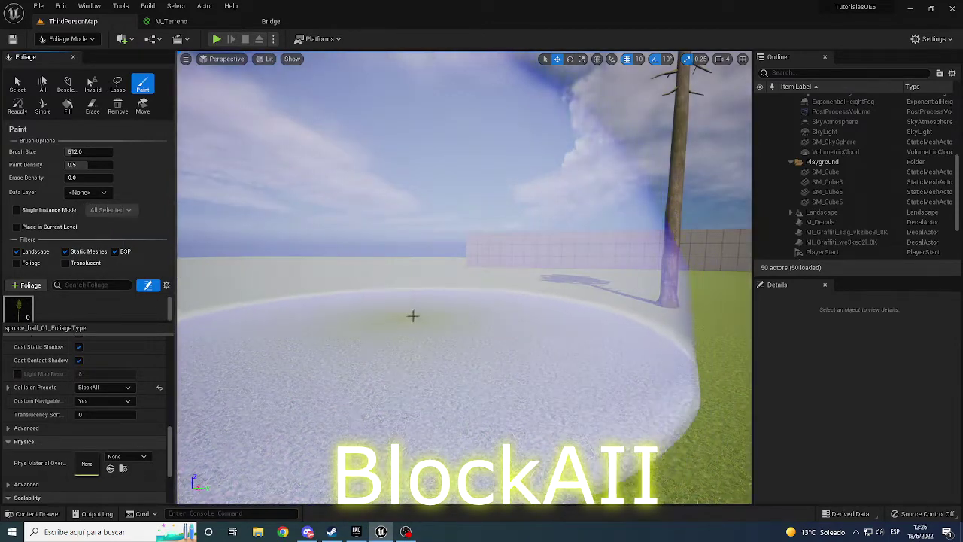
- Paint a colliding spruce, then play-test by walking the character into its trunk and stop
{"action": "left_click", "coordinate": [432, 313]}
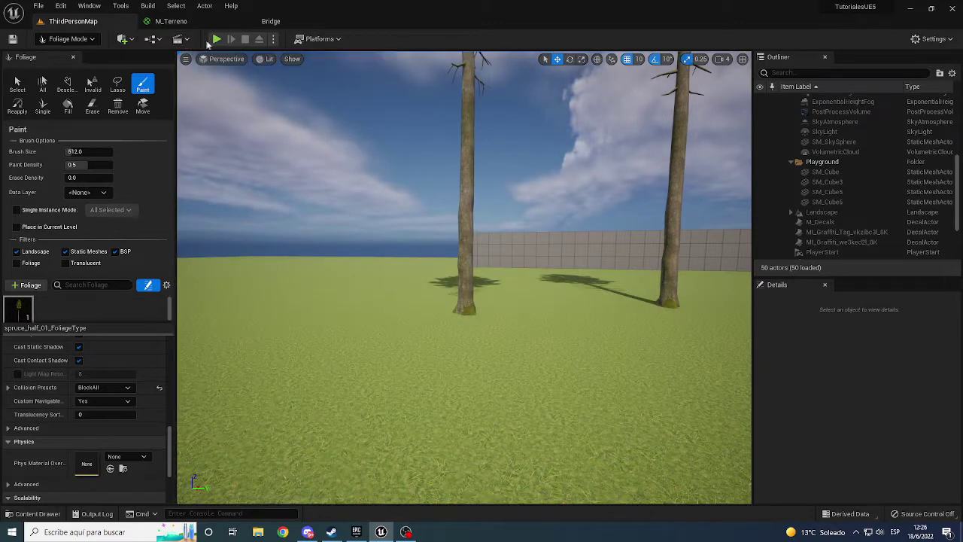
{"action": "left_click", "coordinate": [216, 39]}
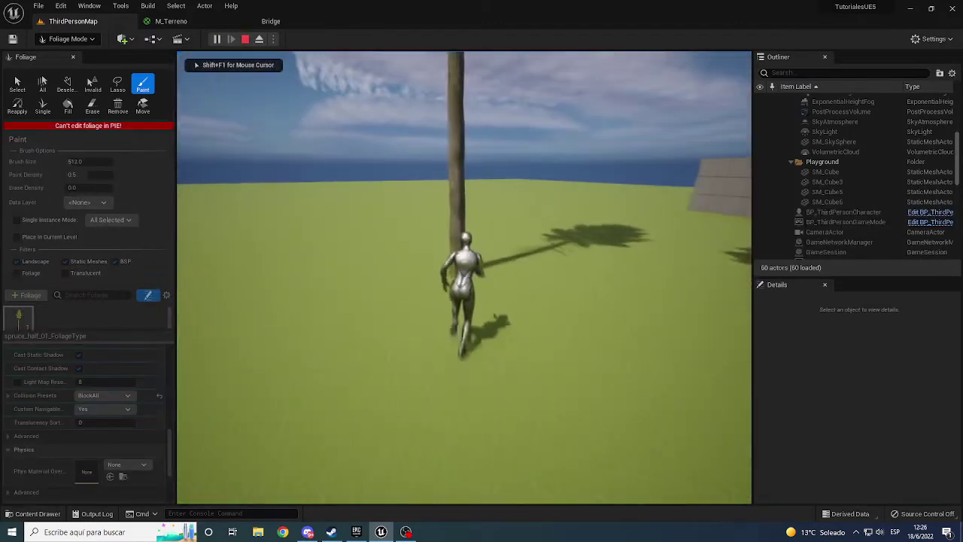
{"action": "key", "text": "w"}
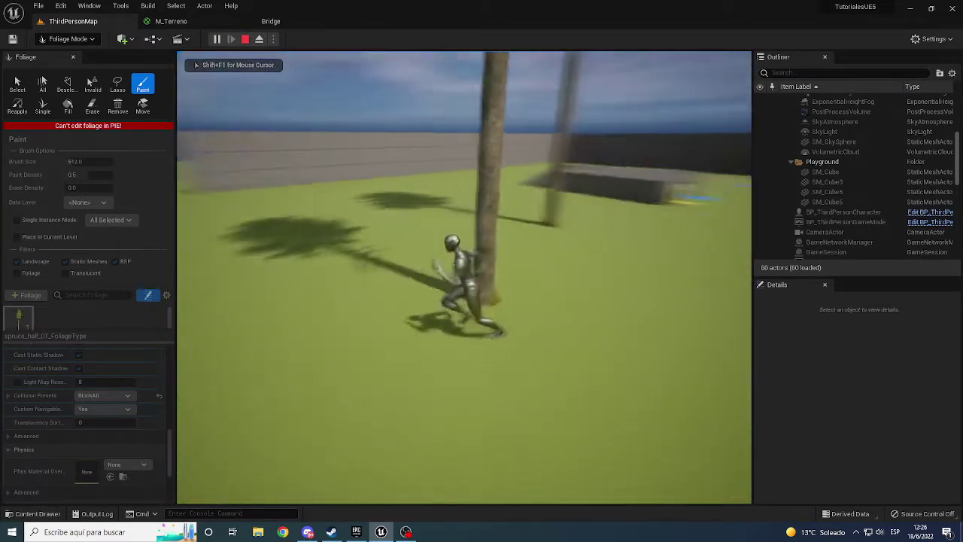
{"action": "key", "text": "w"}
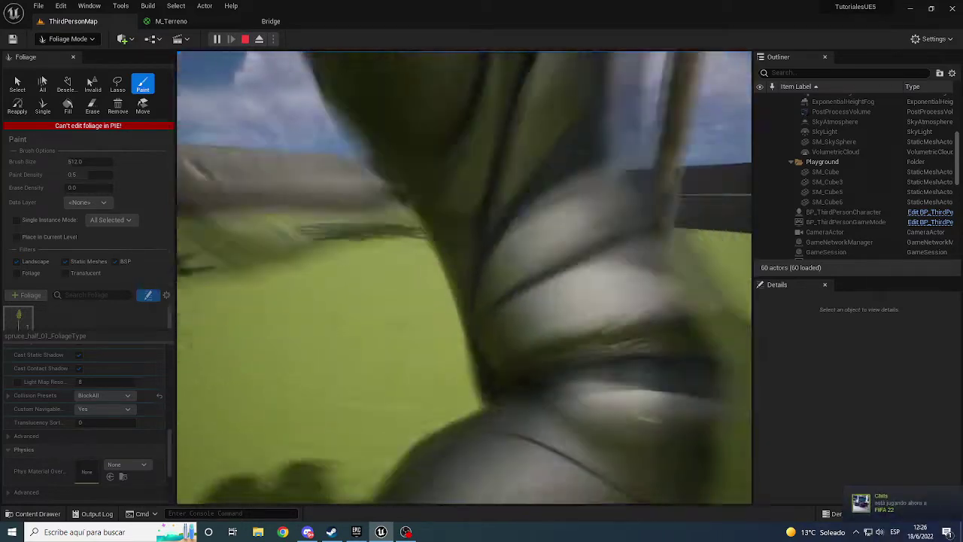
{"action": "key", "text": "Escape"}
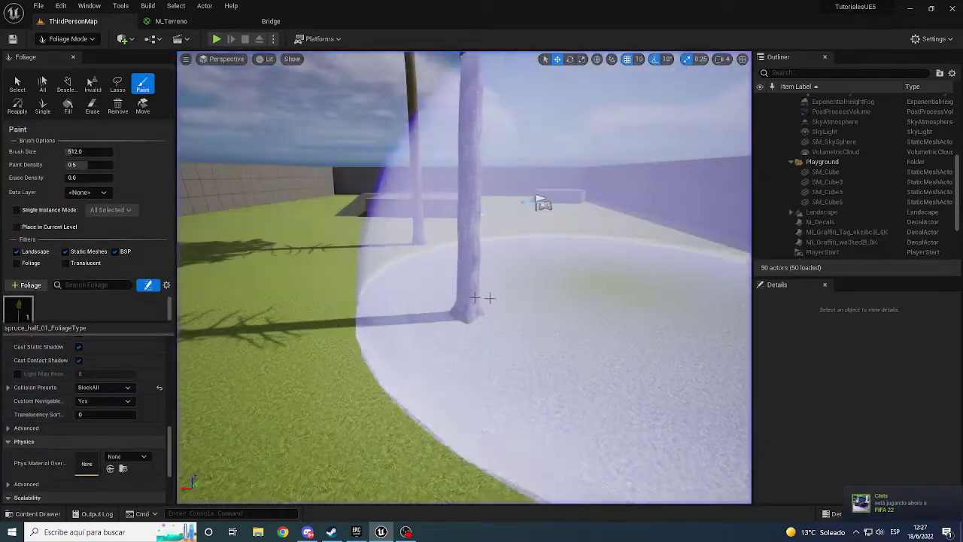
{"action": "right_click_drag", "start_coordinate": [451, 301], "coordinate": [213, 57]}
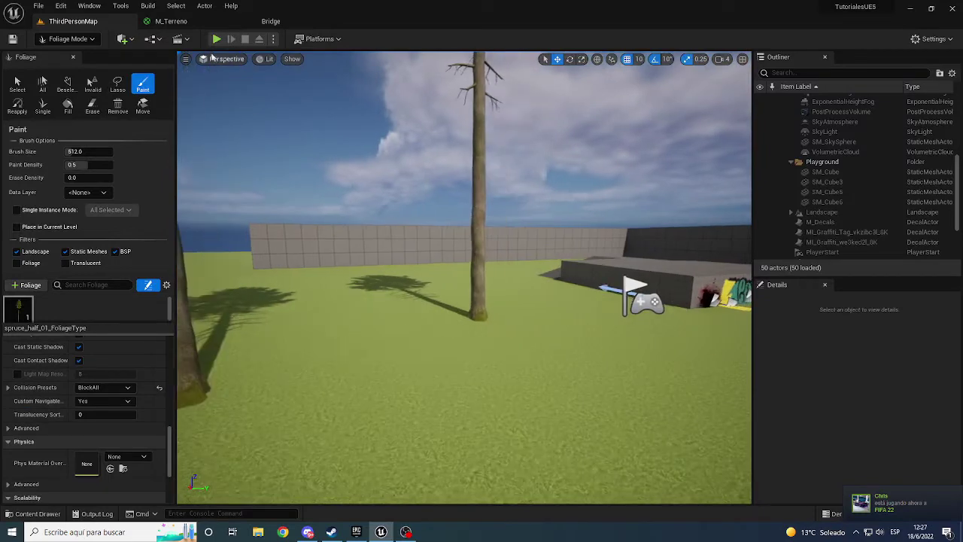
{"action": "left_click", "coordinate": [85, 41]}
{"action": "left_click", "coordinate": [71, 48]}
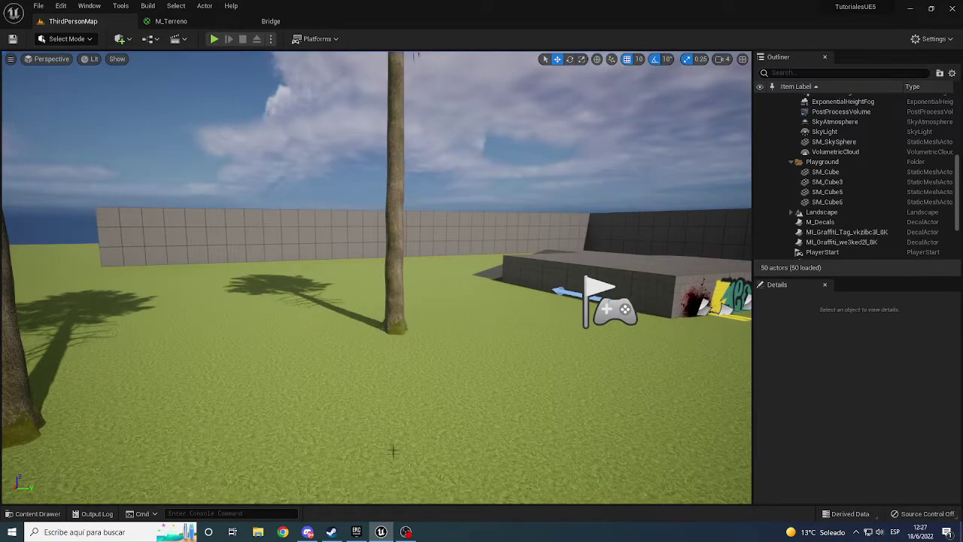
{"action": "key", "text": "ctrl+space"}
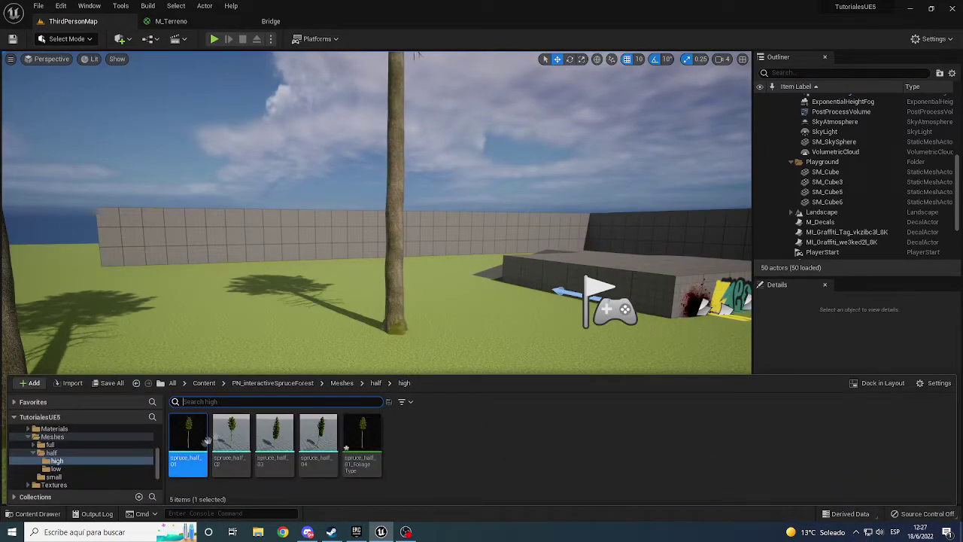
{"action": "mouse_move", "coordinate": [418, 54]}
{"action": "right_mouse_down"}
{"action": "mouse_move", "coordinate": [376, 225]}
{"action": "mouse_move", "coordinate": [225, 225]}
{"action": "right_mouse_up"}
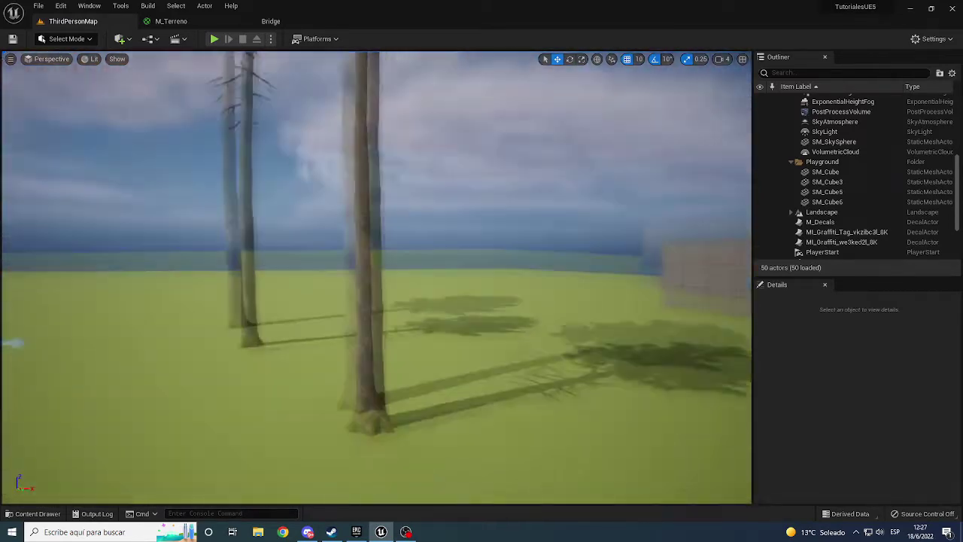
{"action": "right_click_drag", "start_coordinate": [226, 225], "coordinate": [48, 76]}
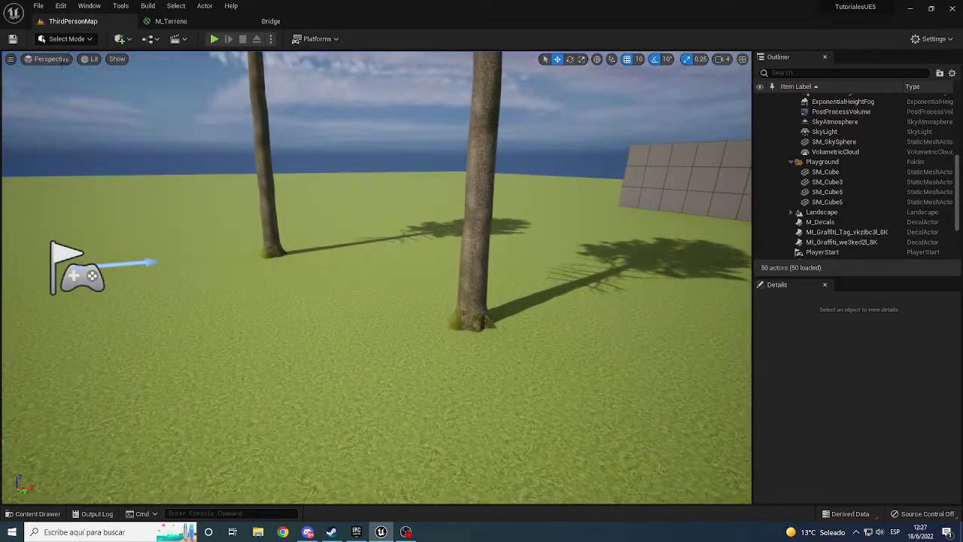
{"action": "left_click", "coordinate": [62, 40]}
{"action": "left_click", "coordinate": [70, 76]}
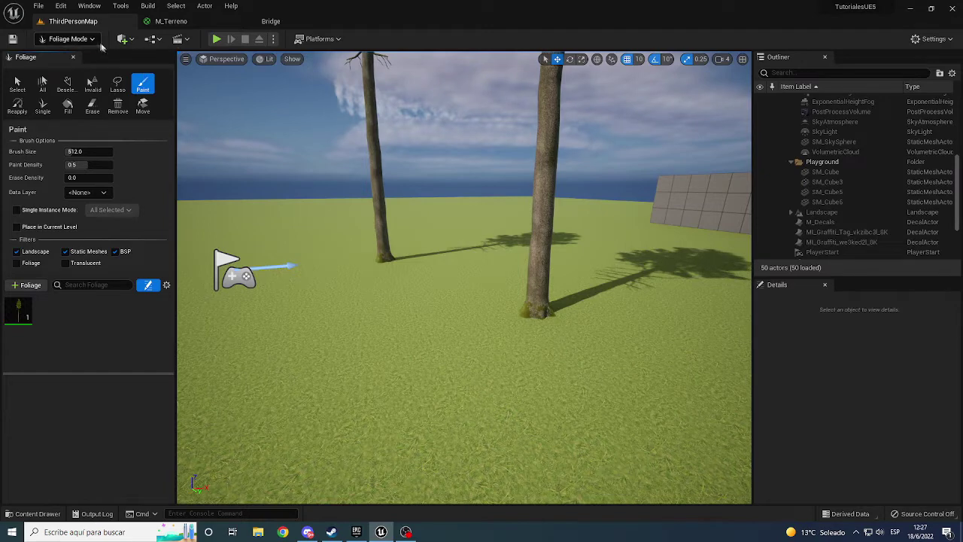
- Delete the standalone spruce_half_01 tree in Select mode, then return to Foliage mode
{"action": "left_click", "coordinate": [84, 41]}
{"action": "left_click", "coordinate": [84, 60]}
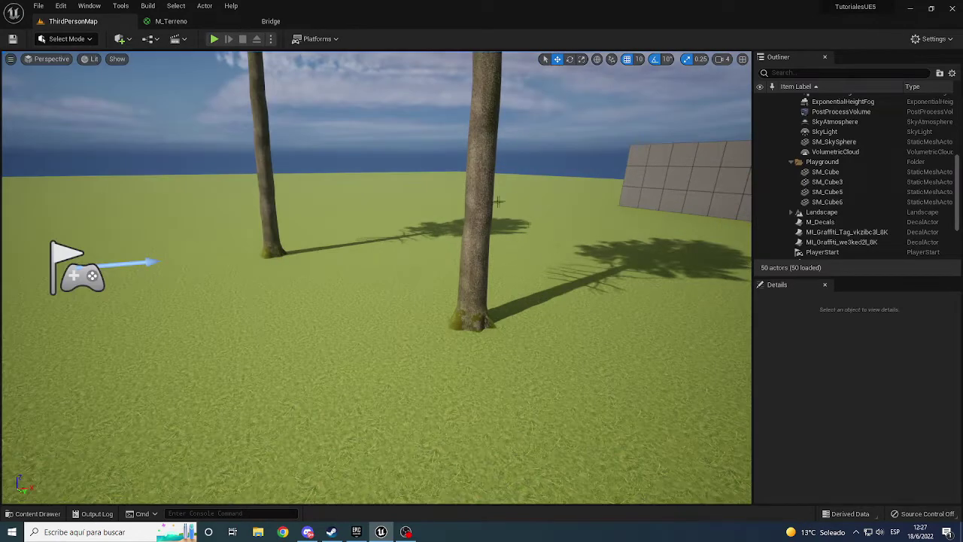
{"action": "left_click", "coordinate": [485, 239]}
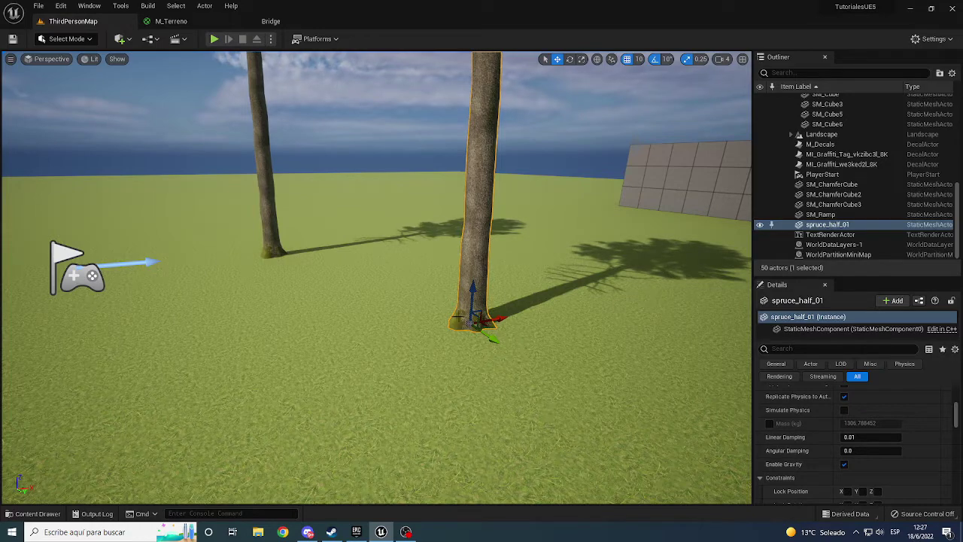
{"action": "key", "text": "Delete"}
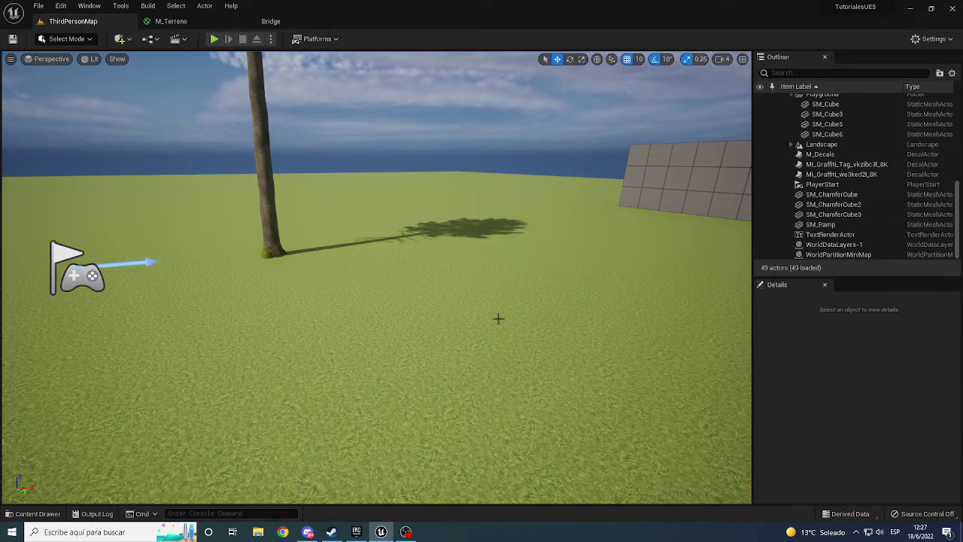
{"action": "right_click_drag", "start_coordinate": [498, 319], "coordinate": [315, 223]}
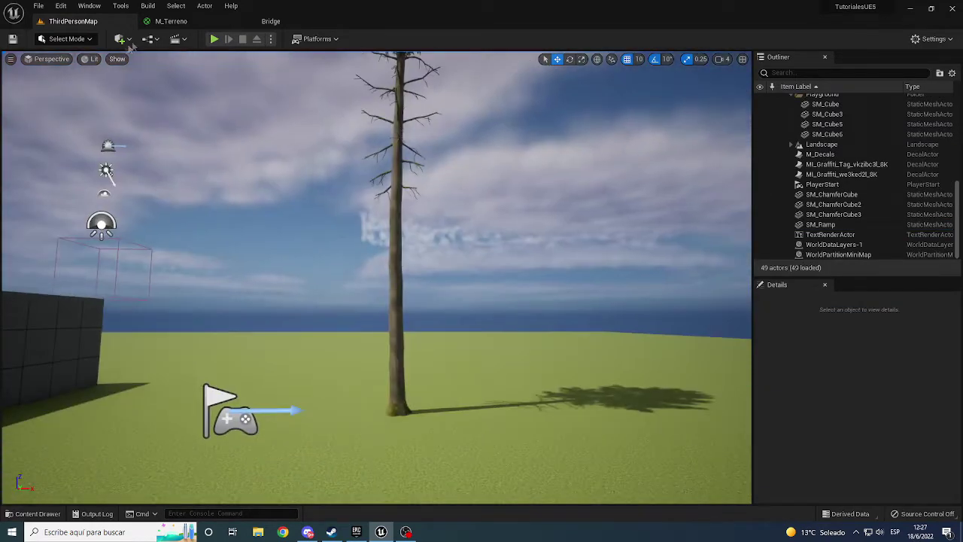
{"action": "left_click", "coordinate": [85, 39]}
{"action": "left_click", "coordinate": [68, 77]}
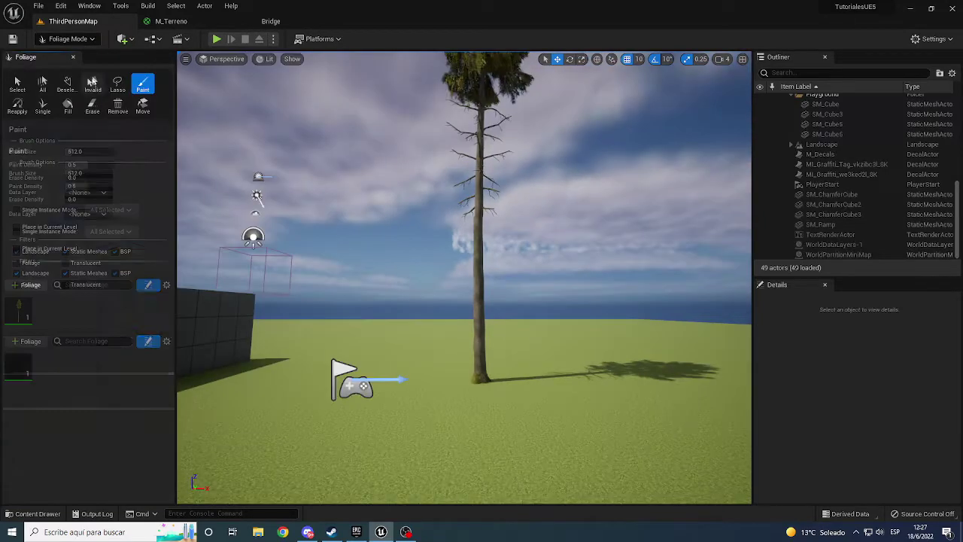
- Set the spruce foliage type's Density/1Kuu to 8.0 and Radius to 15.0
{"action": "left_click", "coordinate": [17, 319]}
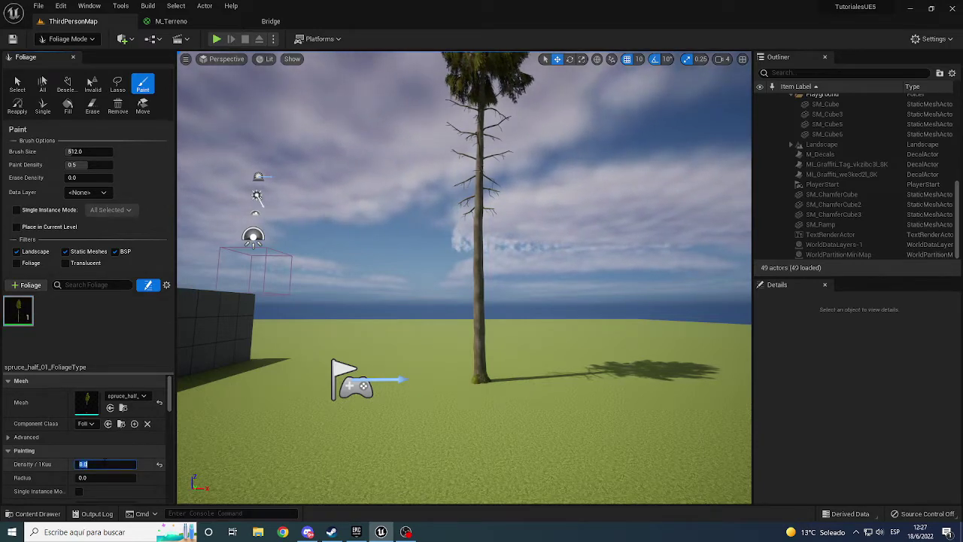
{"action": "key", "text": "Tab"}
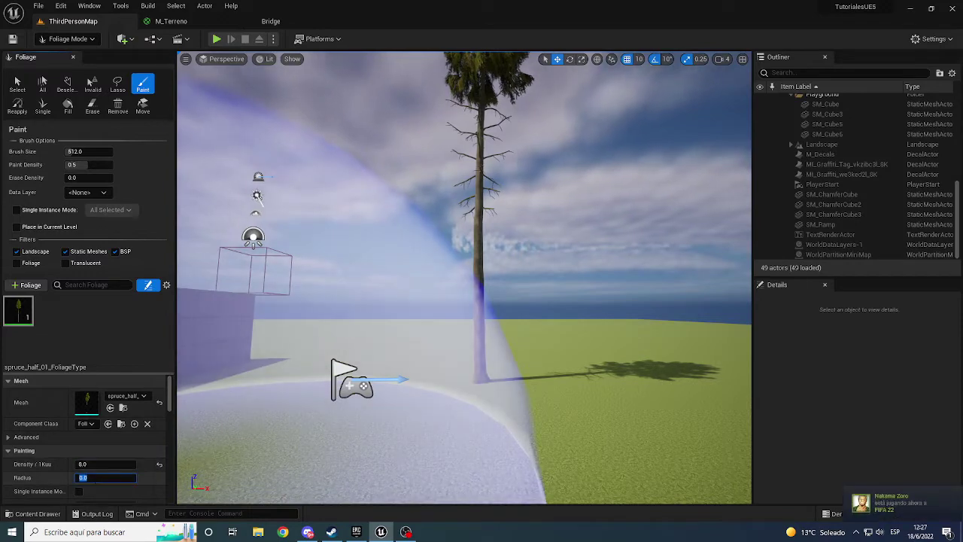
{"action": "type", "text": "15"}
{"action": "key", "text": "Return"}
- Paint a grove of 11 spruces across the grass, then start a play test
{"action": "right_click_drag", "start_coordinate": [619, 424], "coordinate": [677, 406]}
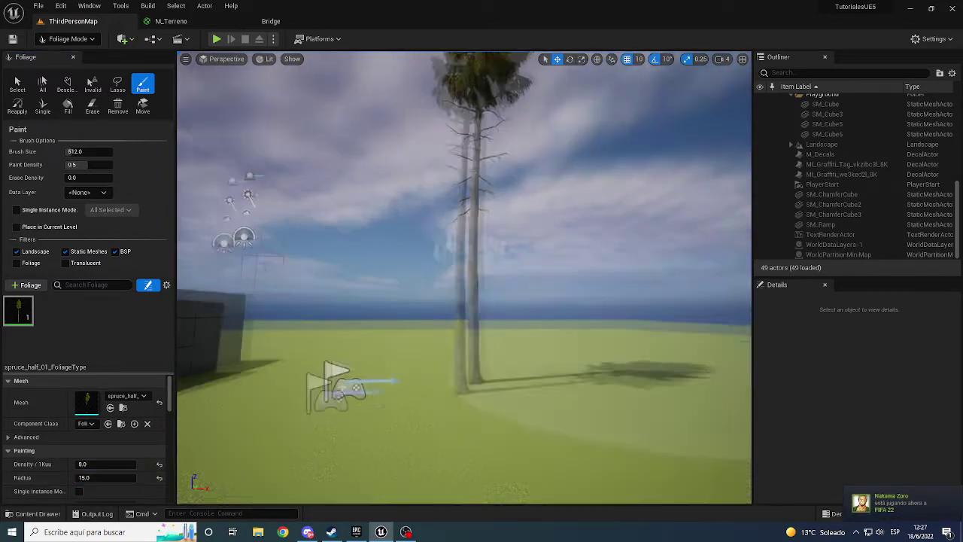
{"action": "left_click", "coordinate": [623, 340]}
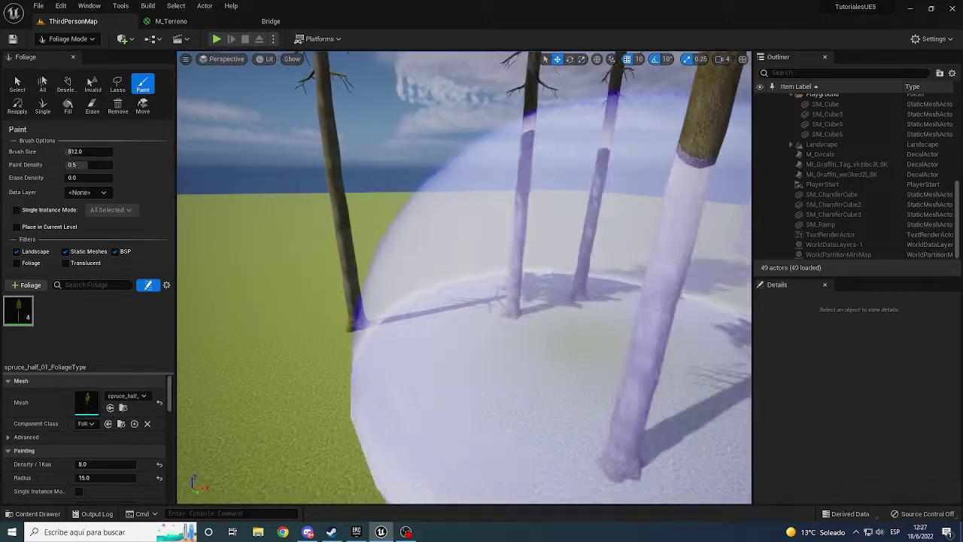
{"action": "left_click", "coordinate": [442, 297]}
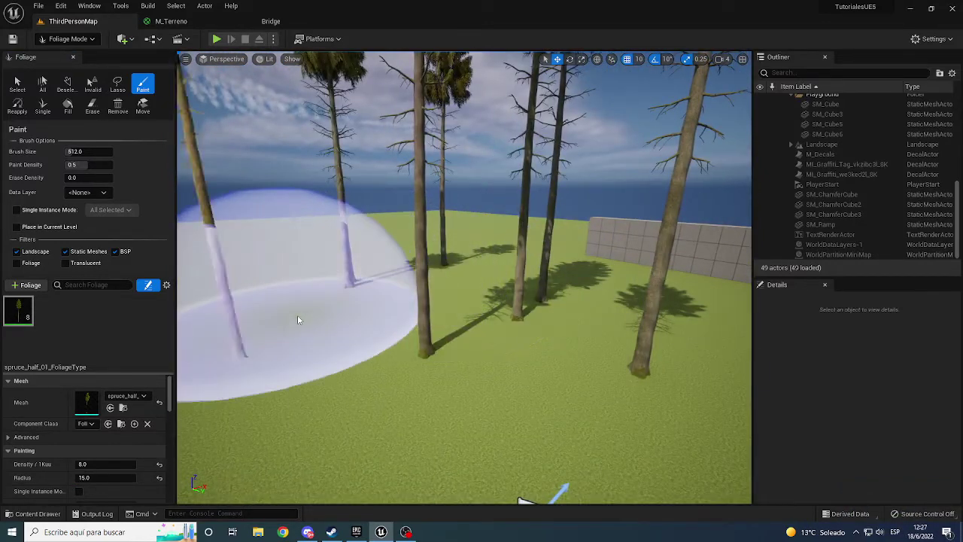
{"action": "right_click_drag", "start_coordinate": [297, 314], "coordinate": [185, 167]}
{"action": "right_click_drag", "start_coordinate": [484, 367], "coordinate": [458, 387]}
{"action": "left_click", "coordinate": [515, 320]}
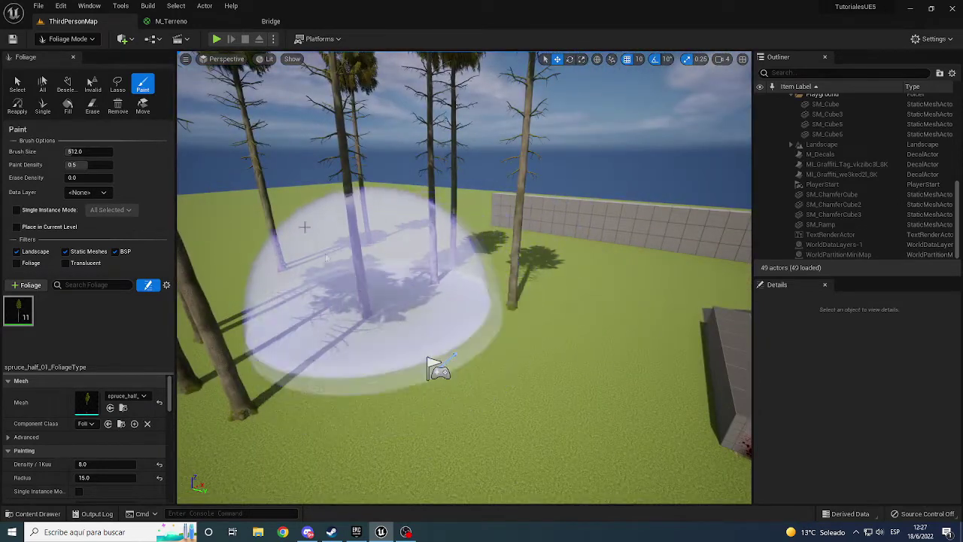
{"action": "key", "text": "alt+p"}
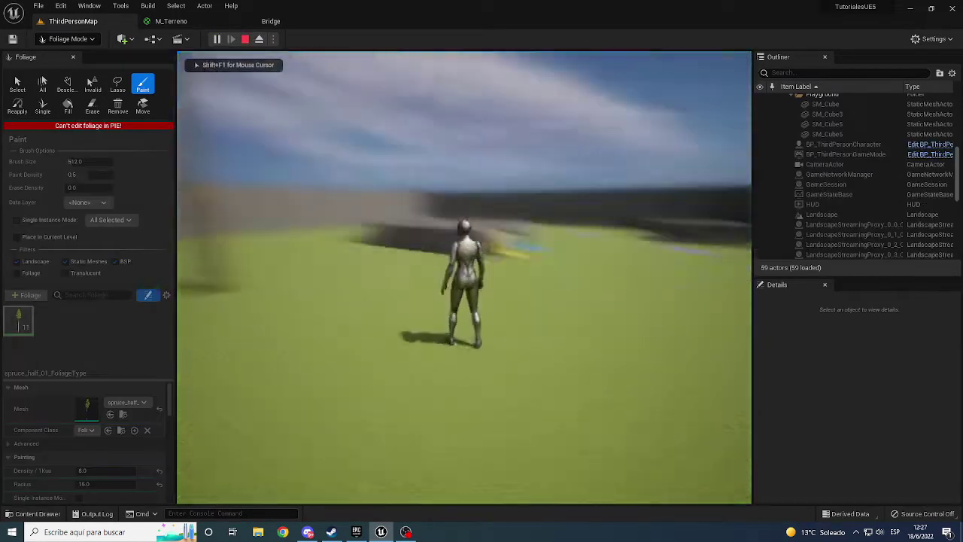
{"action": "key", "text": "w"}
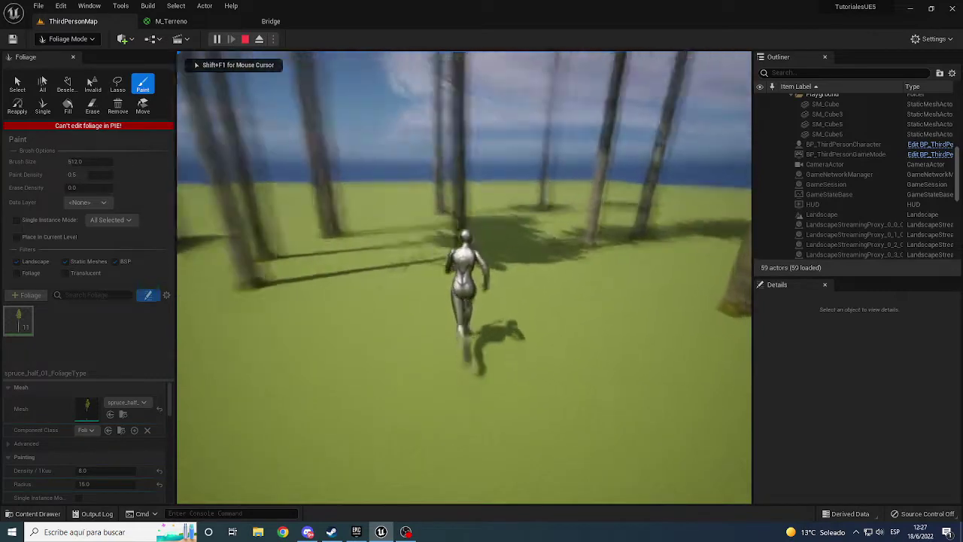
{"action": "key", "text": "w"}
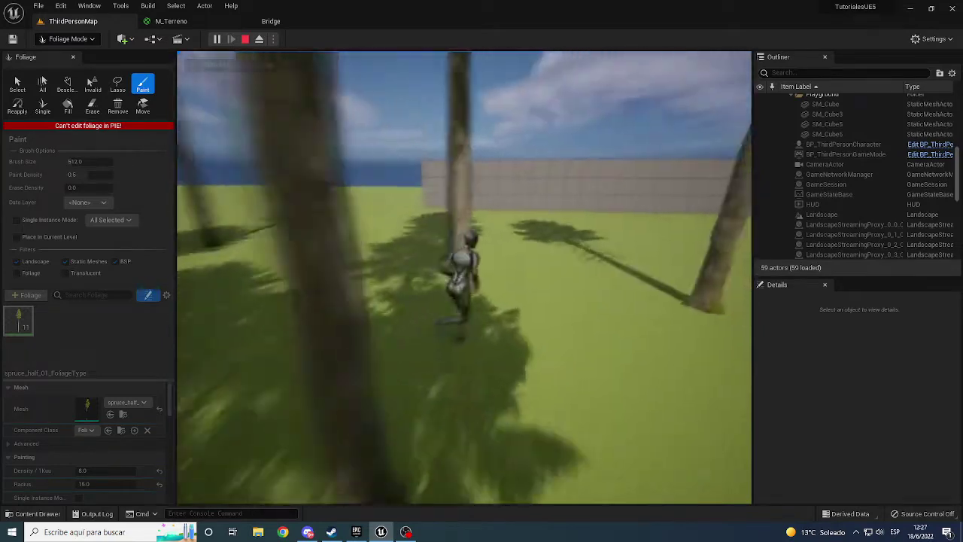
{"action": "key", "text": "w"}
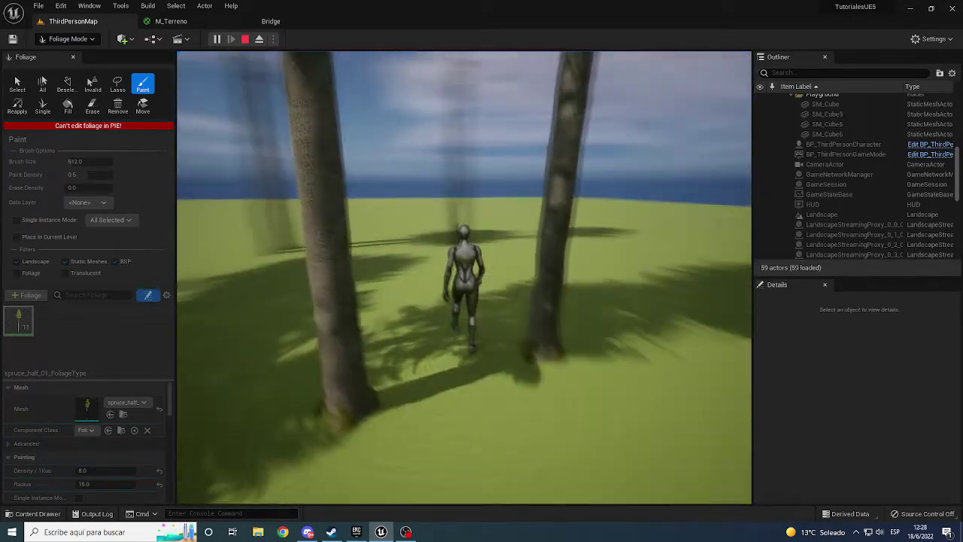
{"action": "key", "text": "w"}
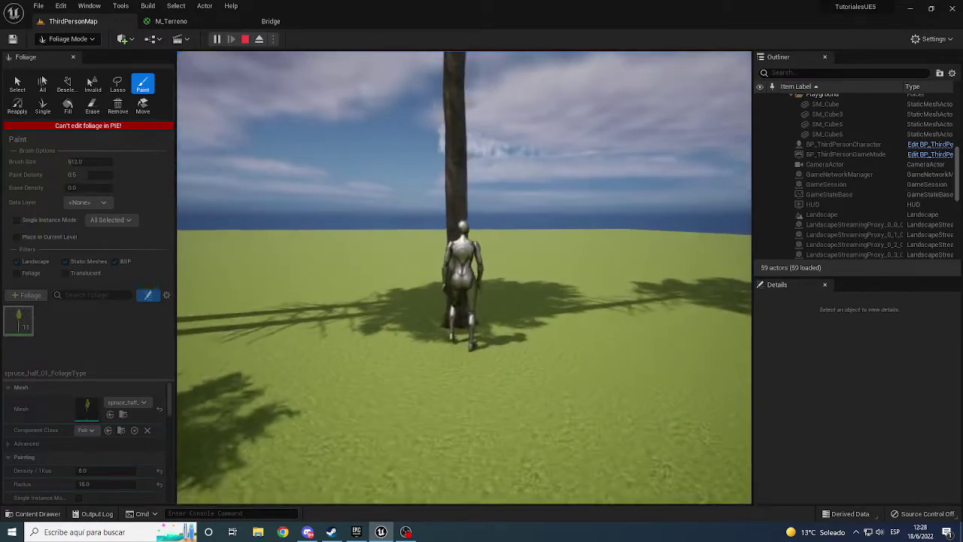
{"action": "key", "text": "Escape"}
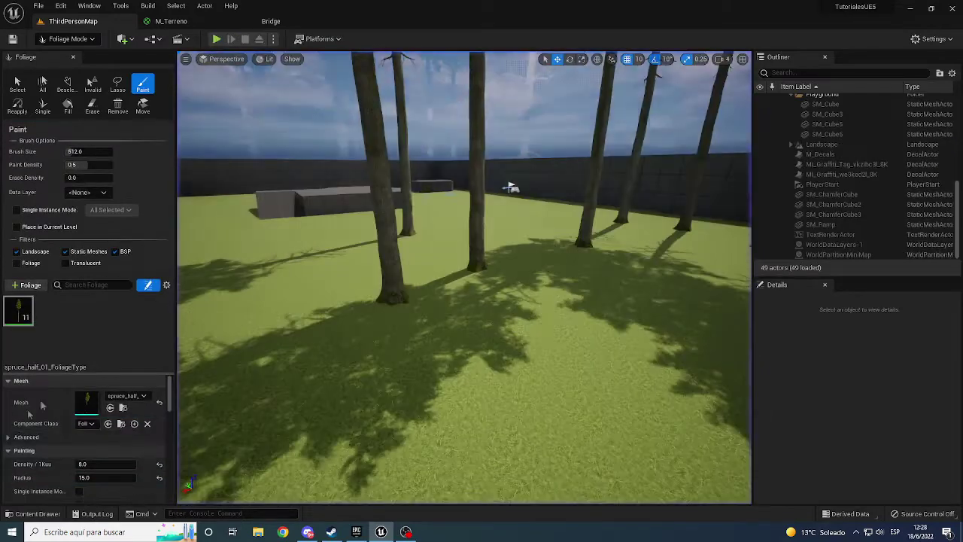
- Switch to Select mode and fly through the 11-spruce grove, viewing it from several angles
{"action": "scroll", "coordinate": [100, 444], "scroll_direction": "down", "scroll_amount": 3}
{"action": "scroll", "coordinate": [100, 445], "scroll_direction": "down", "scroll_amount": 3}
{"action": "scroll", "coordinate": [100, 444], "scroll_direction": "down", "scroll_amount": 3}
{"action": "scroll", "coordinate": [105, 444], "scroll_direction": "down", "scroll_amount": 3}
{"action": "scroll", "coordinate": [104, 441], "scroll_direction": "down", "scroll_amount": 3}
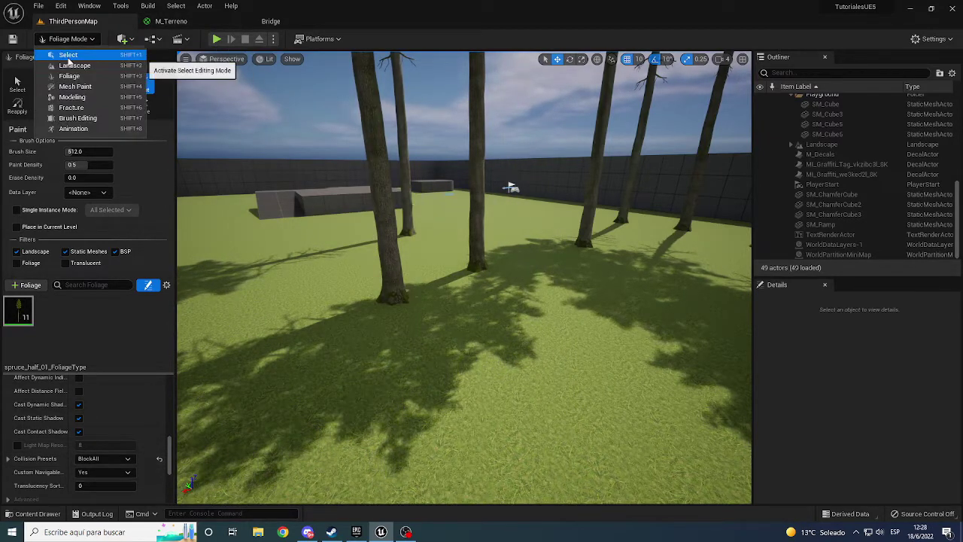
{"action": "left_click", "coordinate": [68, 57]}
{"action": "mouse_move", "coordinate": [338, 237]}
{"action": "right_mouse_down"}
{"action": "mouse_move", "coordinate": [338, 219]}
{"action": "mouse_move", "coordinate": [301, 240]}
{"action": "right_mouse_up"}
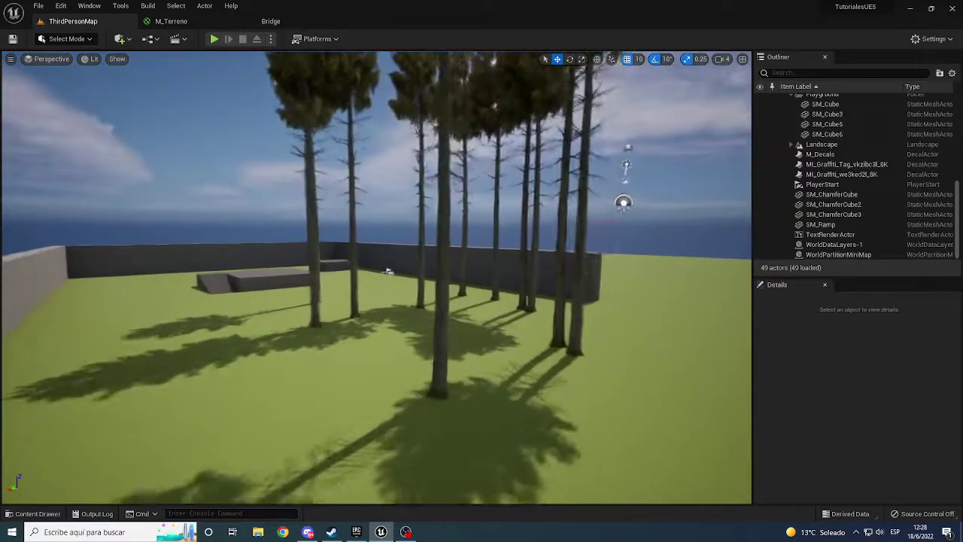
{"action": "mouse_move", "coordinate": [387, 271]}
{"action": "right_mouse_down"}
{"action": "mouse_move", "coordinate": [183, 254]}
{"action": "mouse_move", "coordinate": [300, 248]}
{"action": "right_mouse_up"}
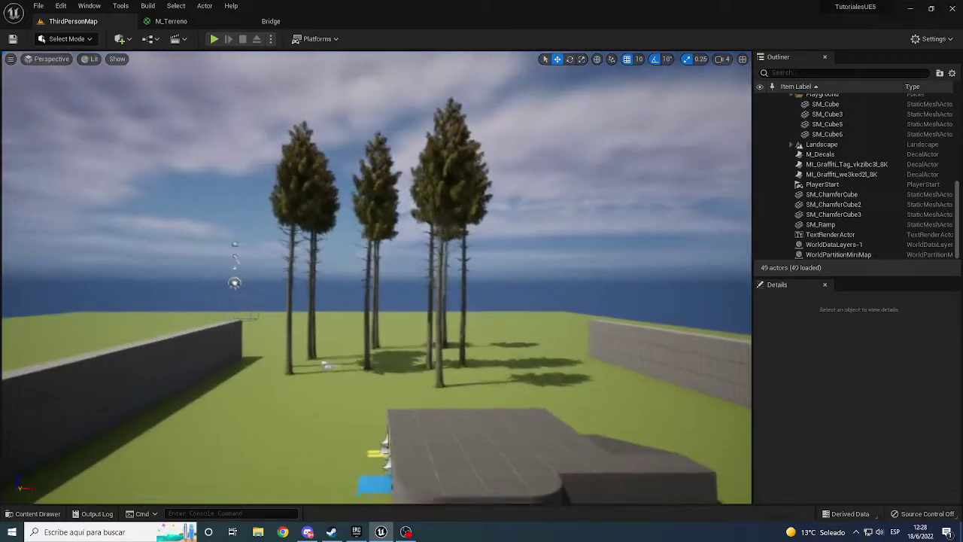
{"action": "mouse_move", "coordinate": [301, 248]}
{"action": "right_mouse_down"}
{"action": "mouse_move", "coordinate": [226, 248]}
{"action": "mouse_move", "coordinate": [256, 248]}
{"action": "right_mouse_up"}
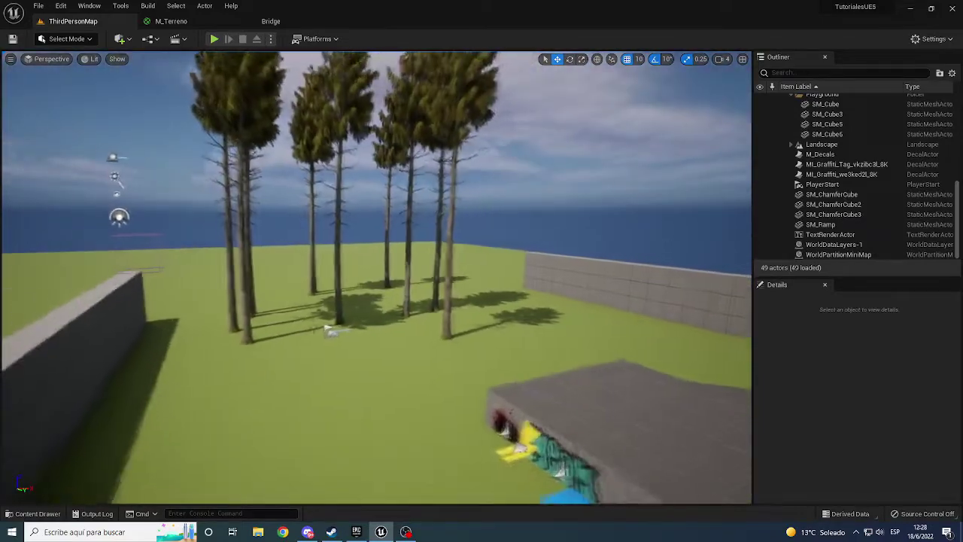